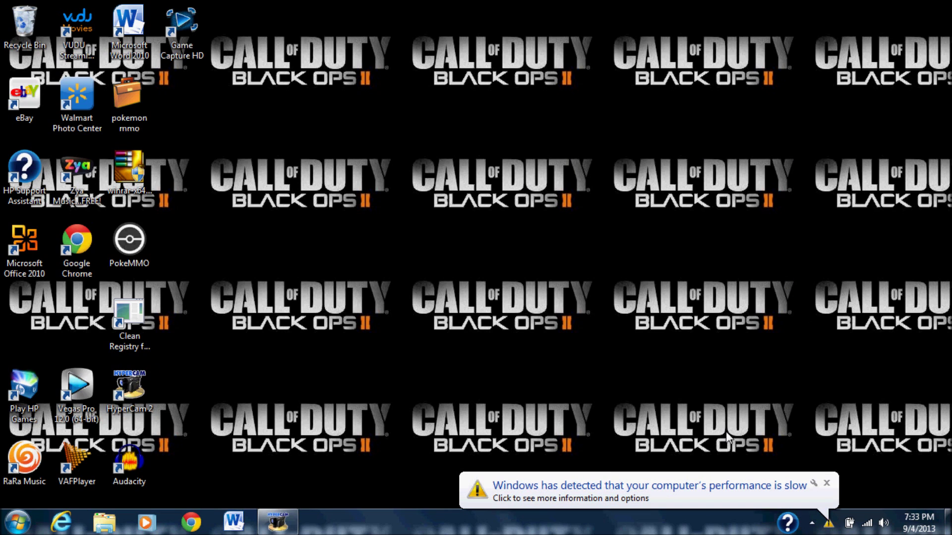
Step: Dismiss the 'performance is slow' warning balloon and bring up the Start menu
{"action": "left_click", "coordinate": [826, 483]}
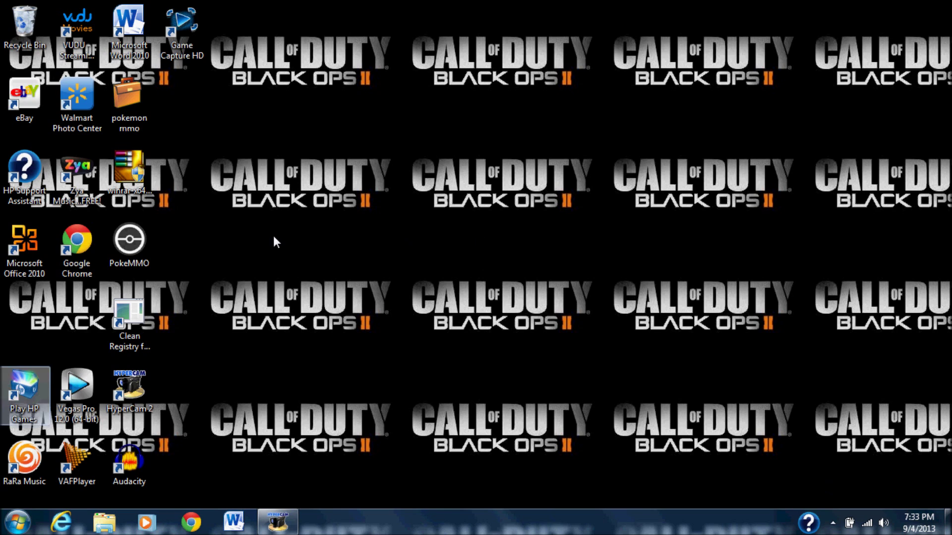
{"action": "left_click", "coordinate": [17, 521]}
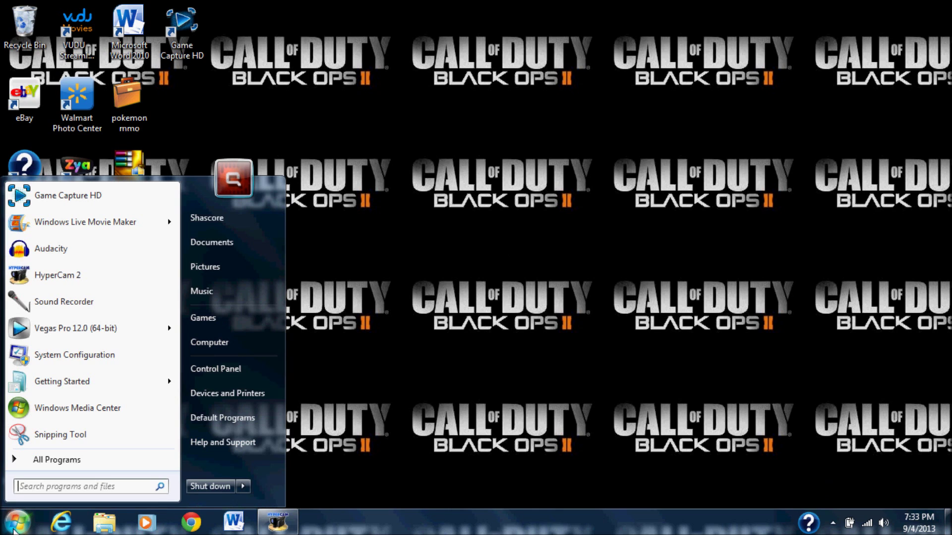
Step: Search %temp% from the Start menu and open the Temp folder
{"action": "left_click", "coordinate": [110, 484]}
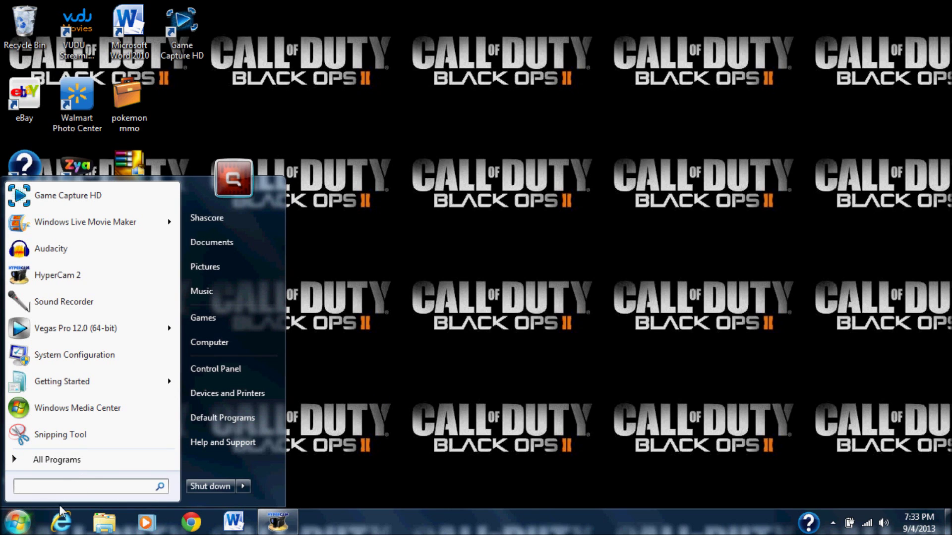
{"action": "type", "text": "grtkhm;dkhjsj"}
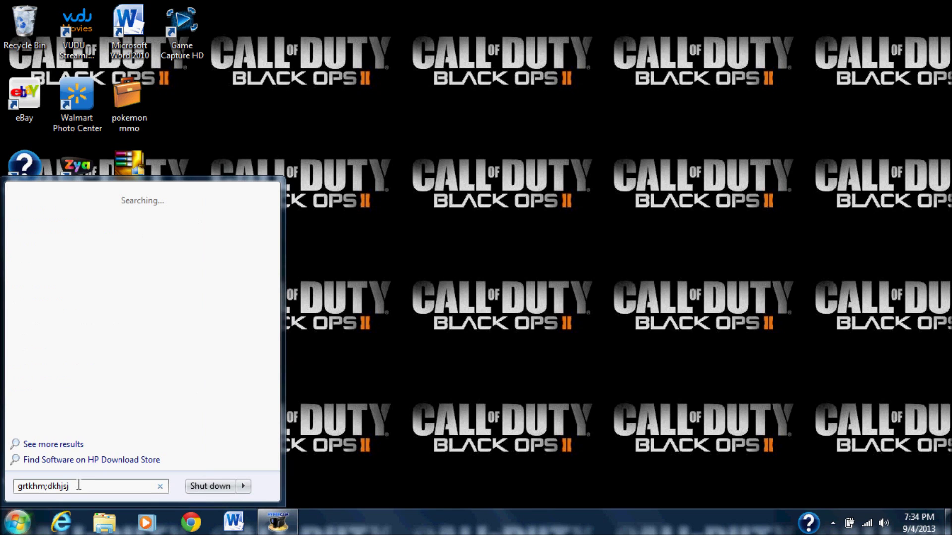
{"action": "key", "text": "BackSpace"}
{"action": "key", "text": "BackSpace"}
{"action": "key", "text": "BackSpace"}
{"action": "key", "text": "BackSpace"}
{"action": "key", "text": "BackSpace"}
{"action": "key", "text": "BackSpace"}
{"action": "key", "text": "BackSpace"}
{"action": "key", "text": "BackSpace"}
{"action": "key", "text": "BackSpace"}
{"action": "key", "text": "BackSpace"}
{"action": "key", "text": "BackSpace"}
{"action": "key", "text": "BackSpace"}
{"action": "key", "text": "BackSpace"}
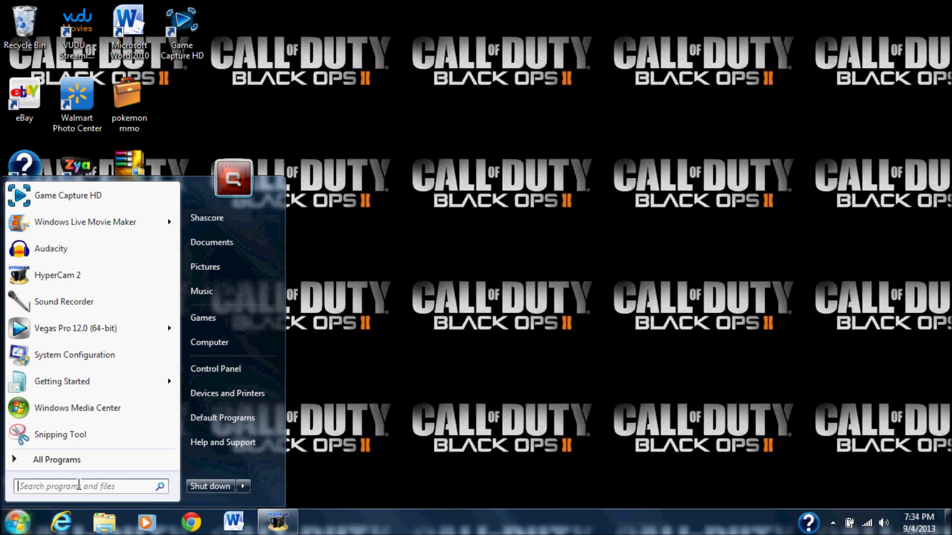
{"action": "type", "text": "%"}
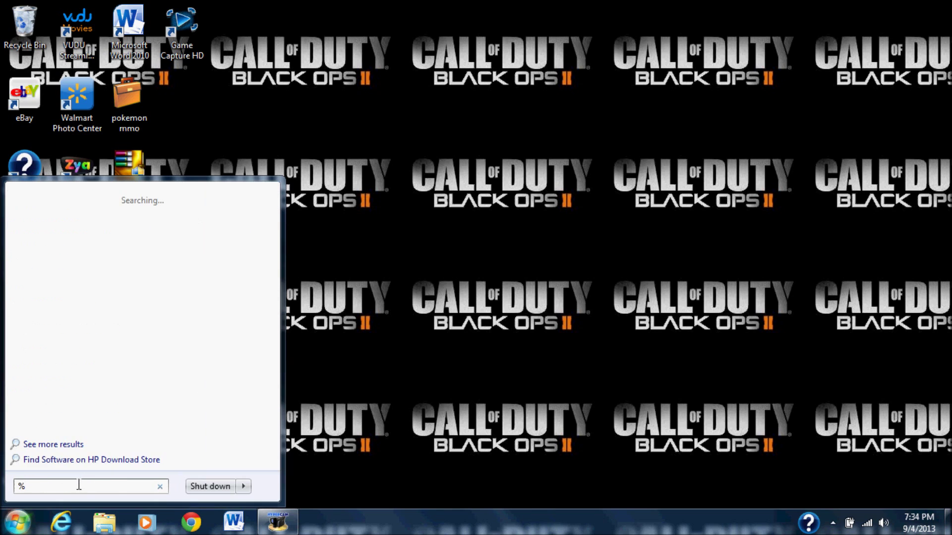
{"action": "type", "text": "temp%"}
{"action": "double_click", "coordinate": [79, 485]}
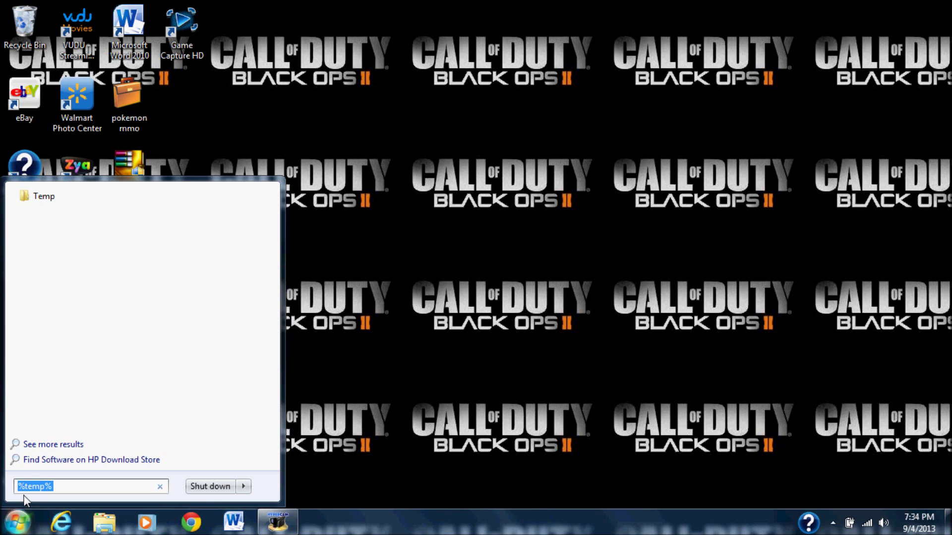
{"action": "left_click", "coordinate": [43, 201]}
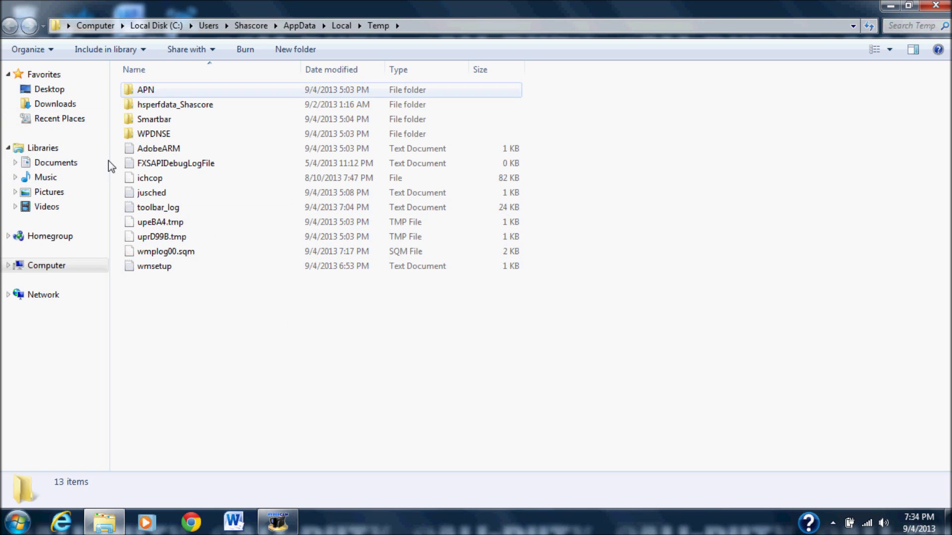
Step: Delete all 13 Temp items, skipping the in-use file and protected folder, then close the window
{"action": "left_click_drag", "start_coordinate": [121, 95], "coordinate": [307, 330]}
{"action": "right_click", "coordinate": [223, 164]}
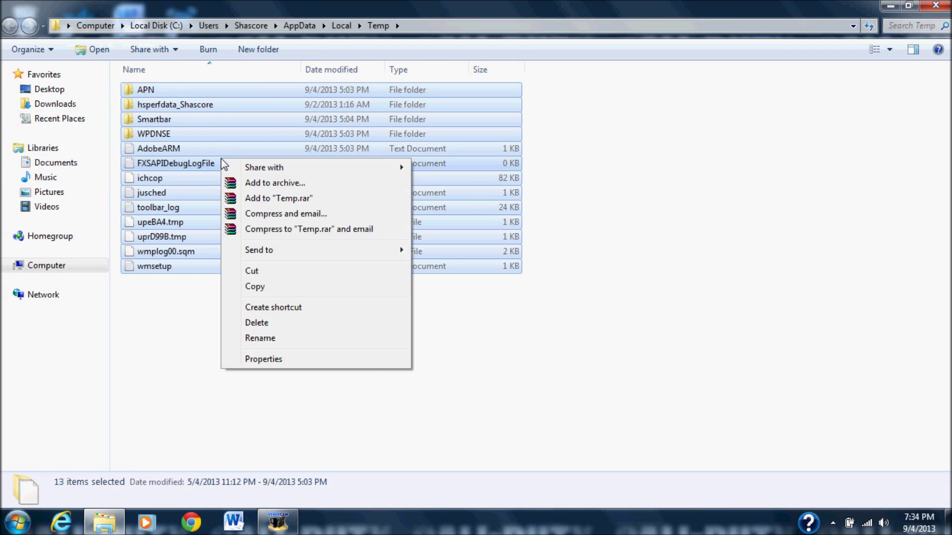
{"action": "left_click", "coordinate": [280, 324]}
{"action": "left_click", "coordinate": [518, 276]}
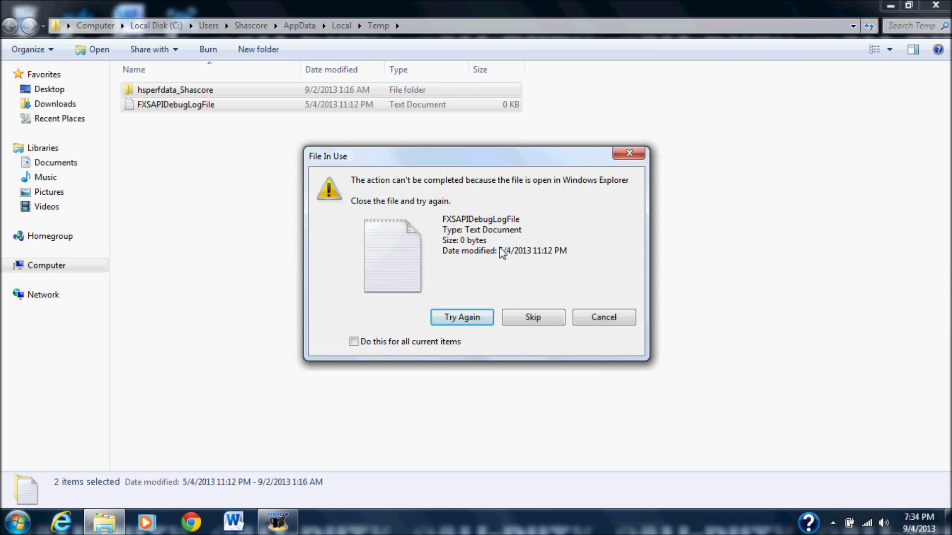
{"action": "left_click", "coordinate": [543, 318]}
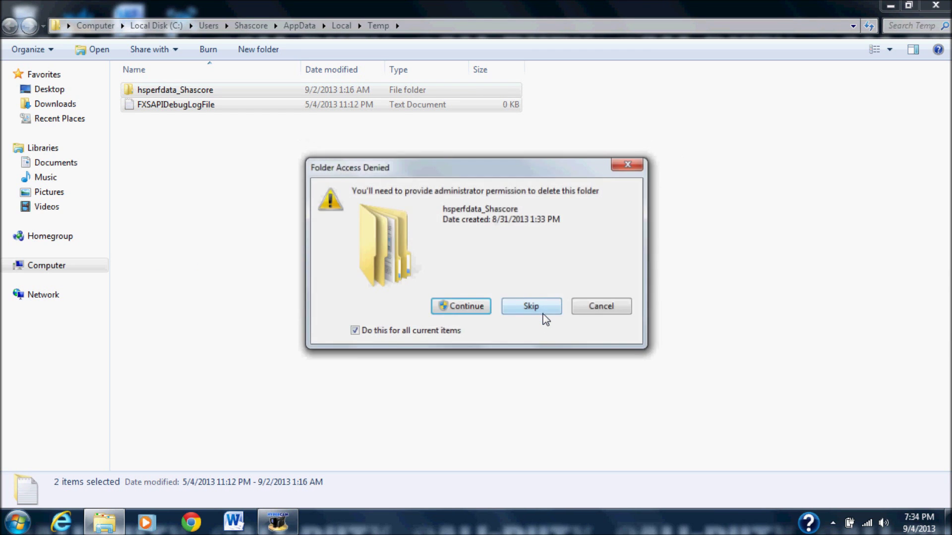
{"action": "left_click", "coordinate": [544, 316]}
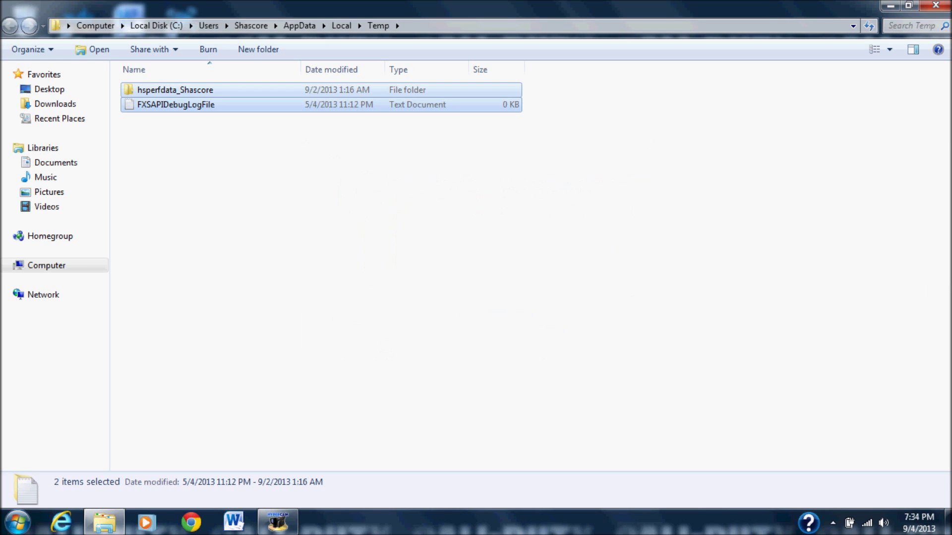
{"action": "left_click", "coordinate": [935, 5]}
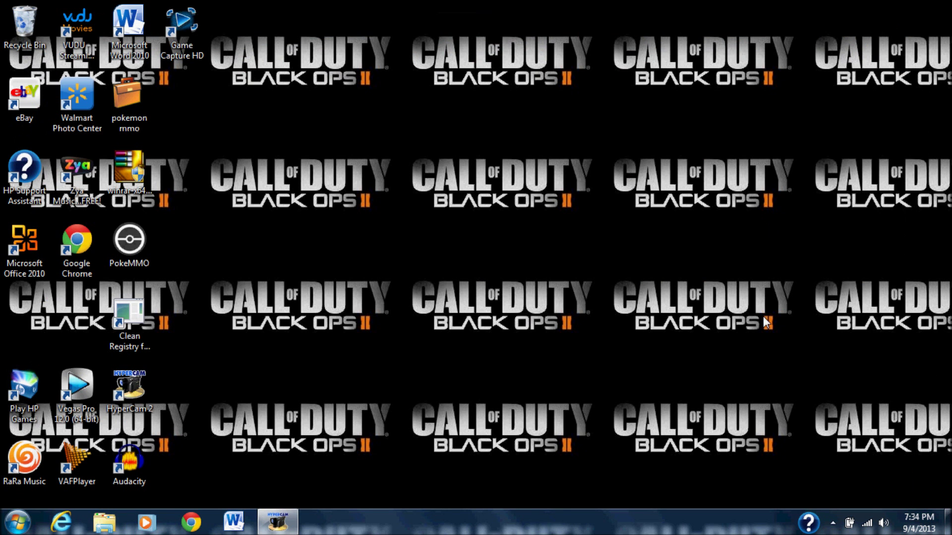
Step: Search system.ini from the Start menu and open it in Notepad
{"action": "left_click", "coordinate": [17, 522]}
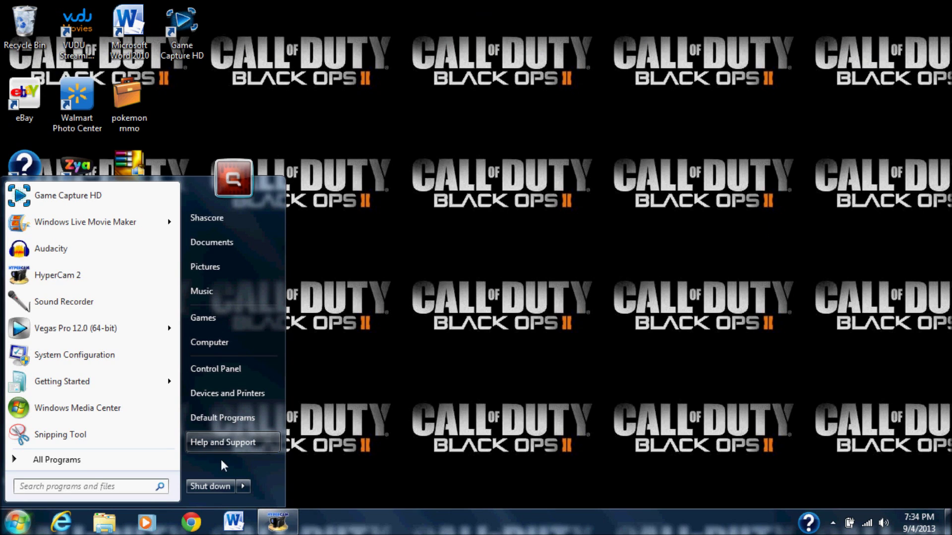
{"action": "left_click", "coordinate": [59, 482]}
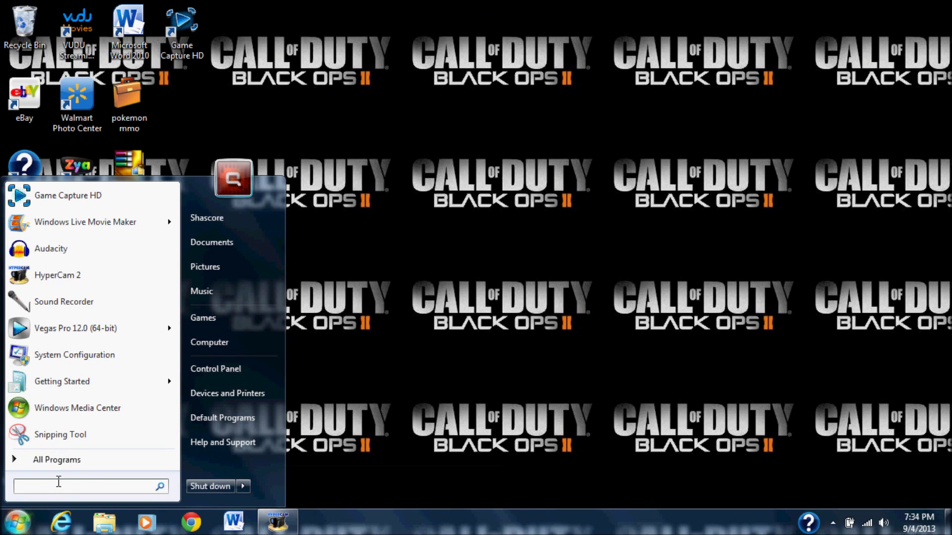
{"action": "type", "text": "system.ini"}
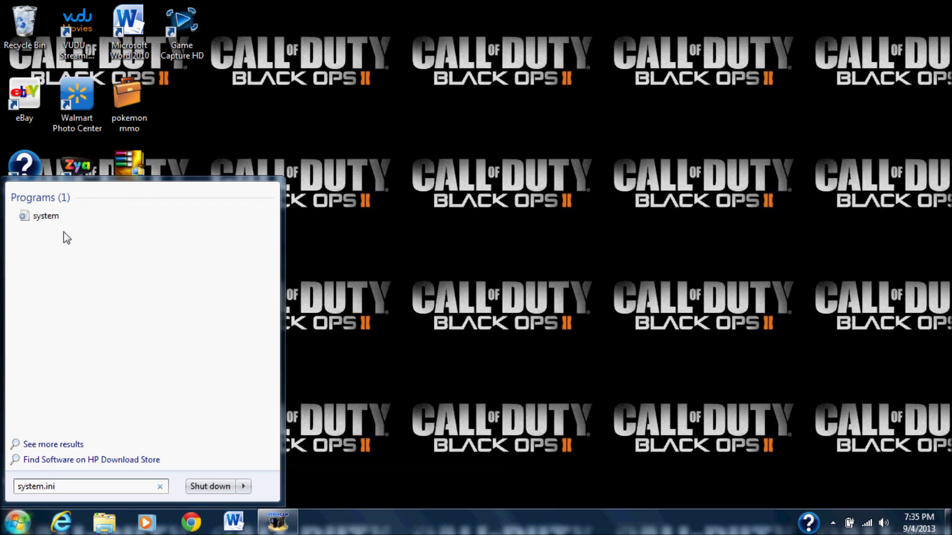
{"action": "left_click", "coordinate": [24, 216]}
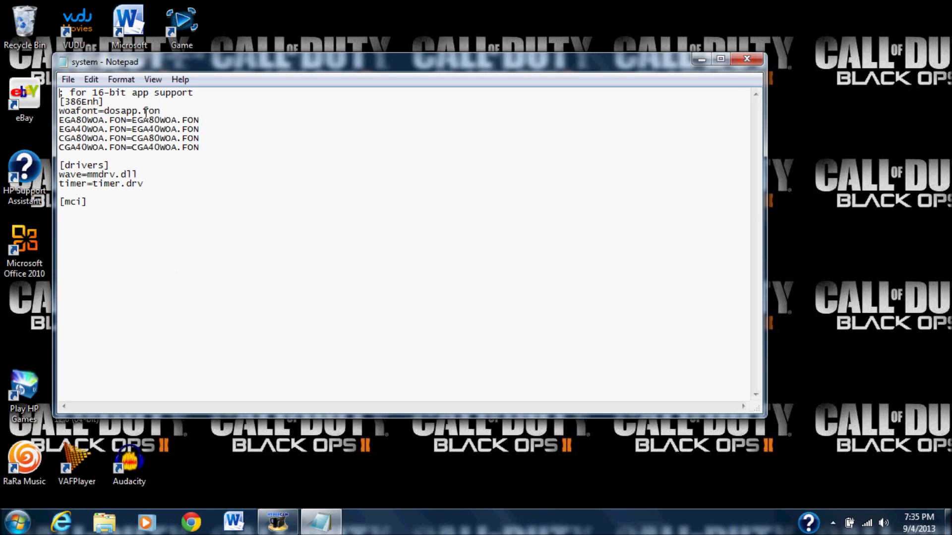
Step: Close system.ini in Notepad without edits and reopen the Start menu
{"action": "double_click", "coordinate": [65, 103]}
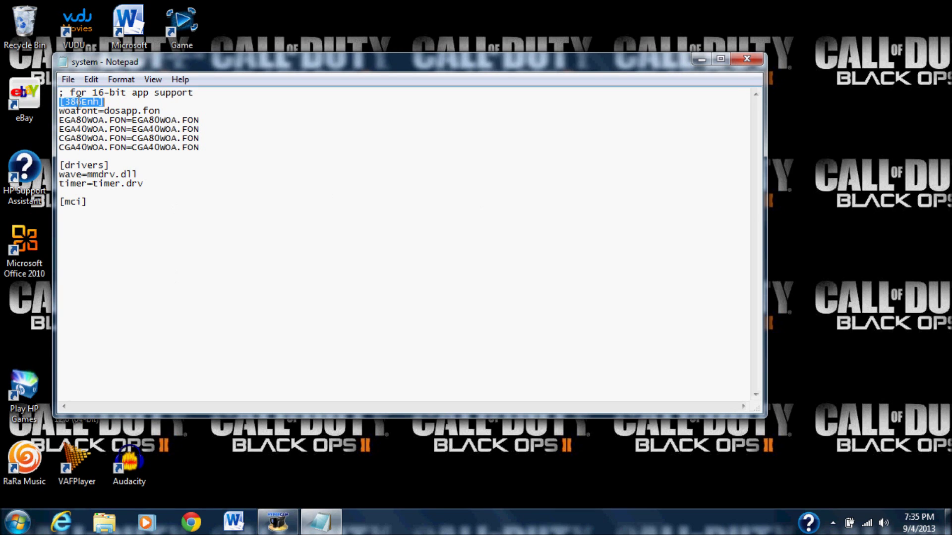
{"action": "left_click", "coordinate": [301, 16]}
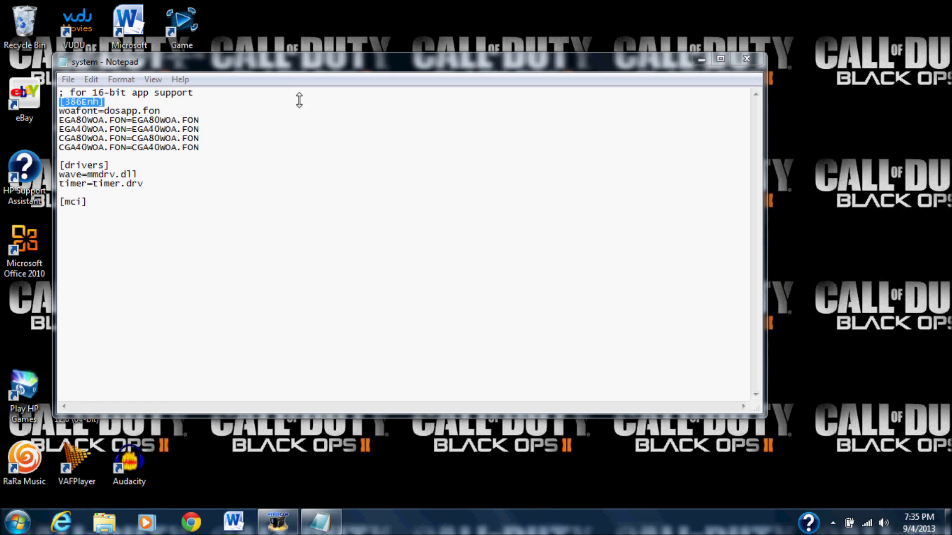
{"action": "left_click", "coordinate": [342, 62]}
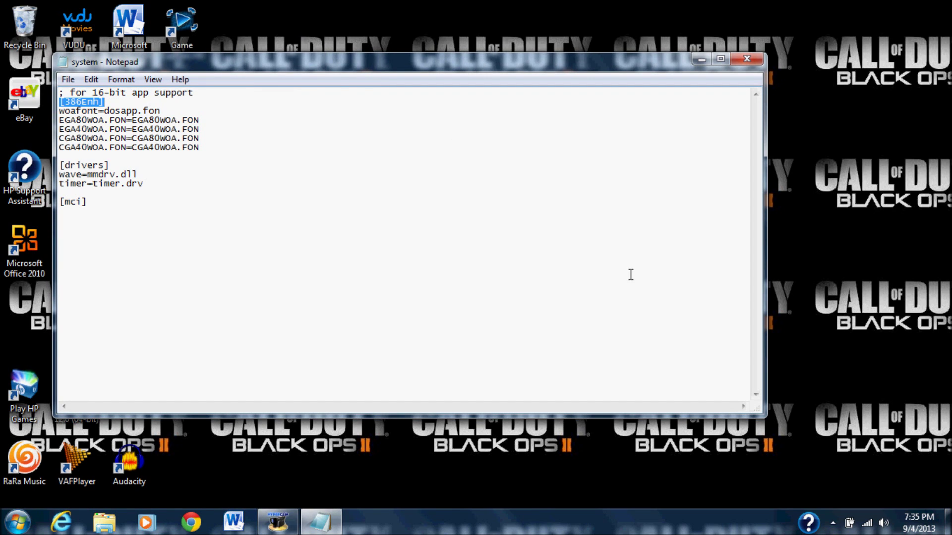
{"action": "left_click", "coordinate": [552, 2]}
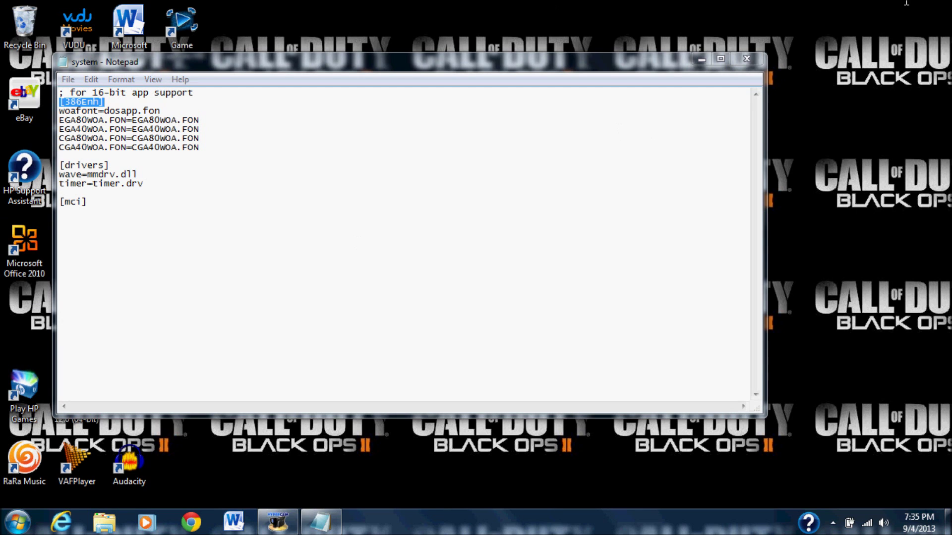
{"action": "left_click", "coordinate": [704, 63]}
{"action": "mouse_move", "coordinate": [306, 531]}
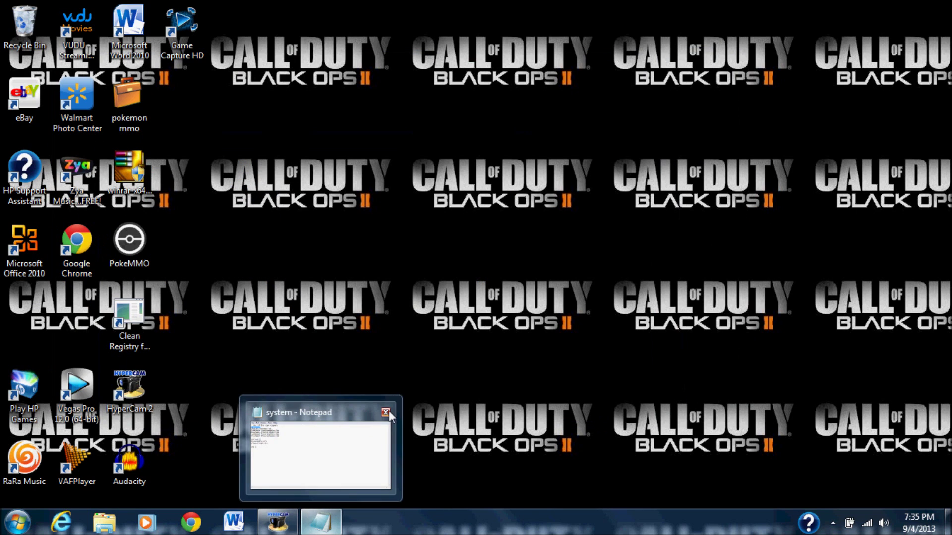
{"action": "left_click", "coordinate": [388, 410]}
{"action": "left_click", "coordinate": [18, 522]}
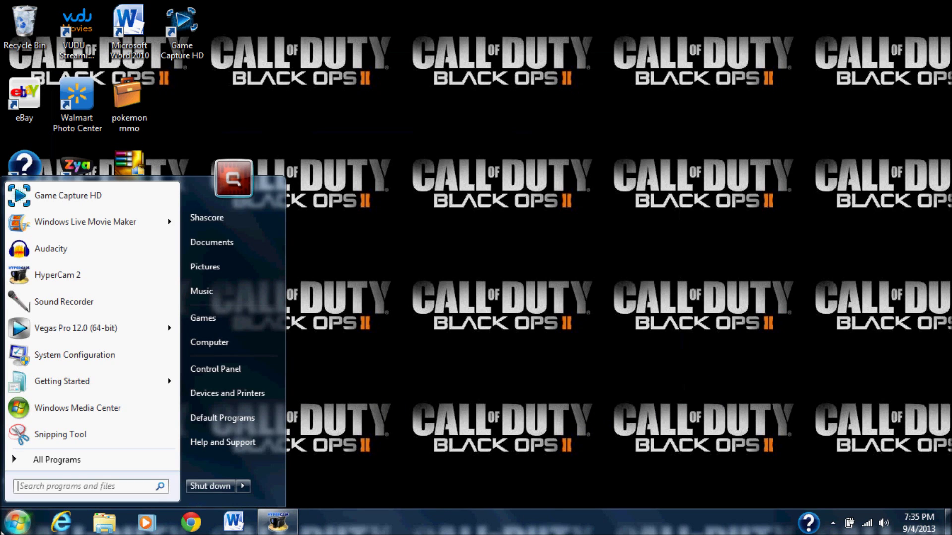
Step: Launch System Configuration via a 'system config' search and view its Boot tab's 3-second timeout
{"action": "type", "text": "system co"}
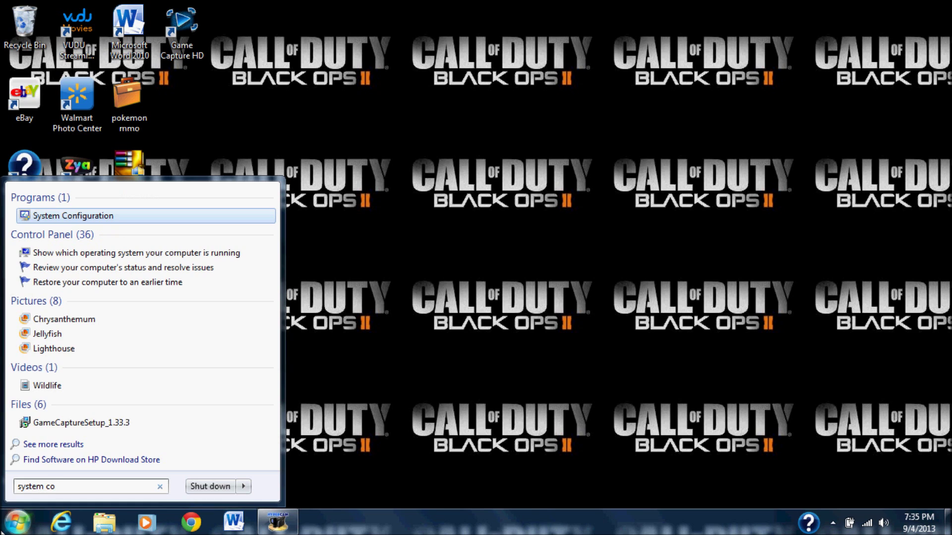
{"action": "type", "text": "nfig"}
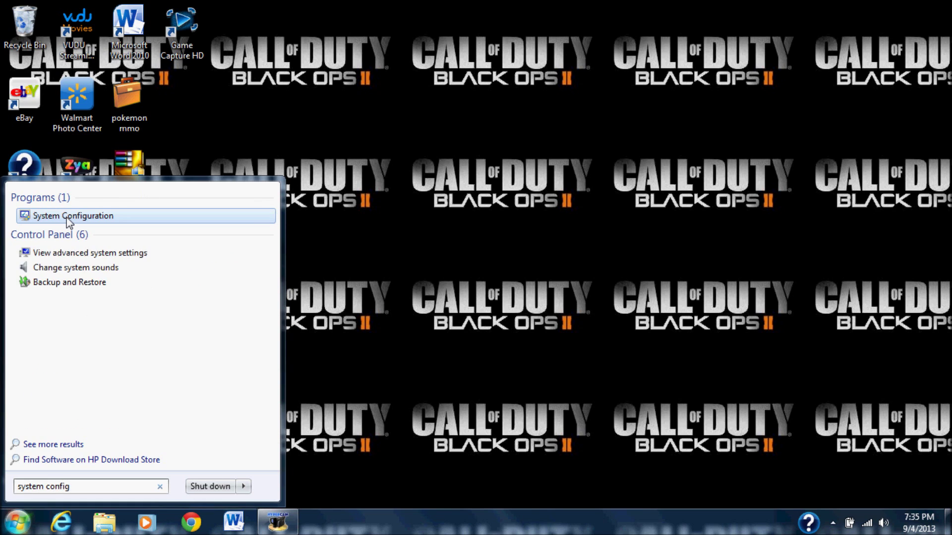
{"action": "key", "text": "Return"}
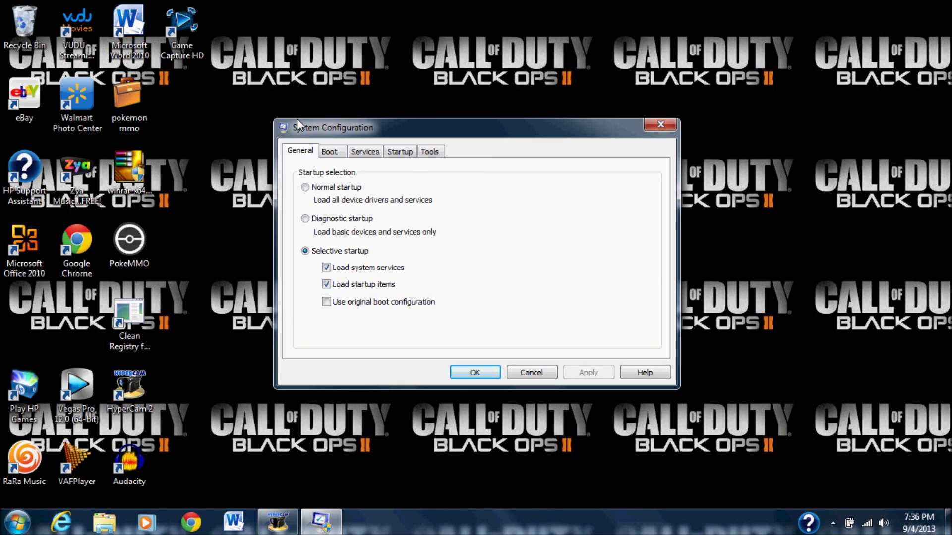
{"action": "left_click", "coordinate": [331, 152]}
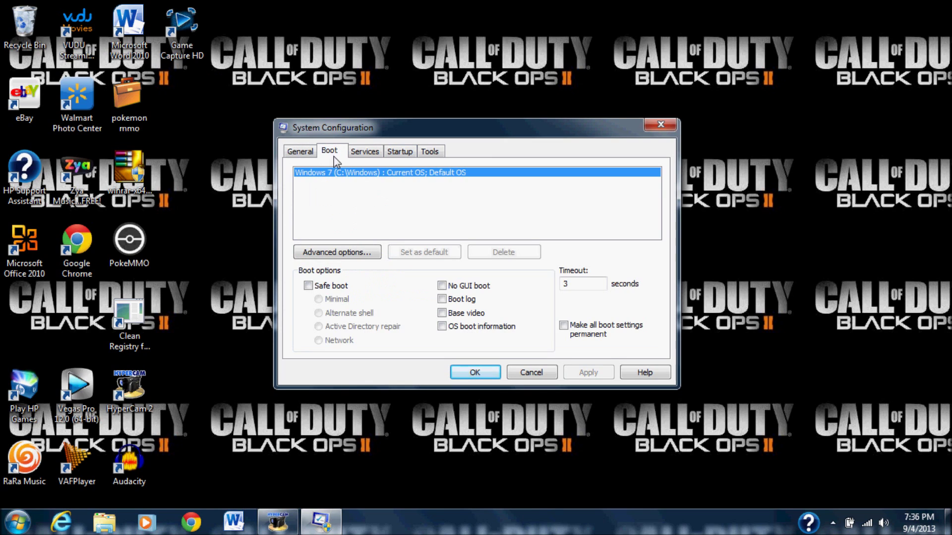
{"action": "double_click", "coordinate": [571, 283]}
{"action": "left_click", "coordinate": [592, 284]}
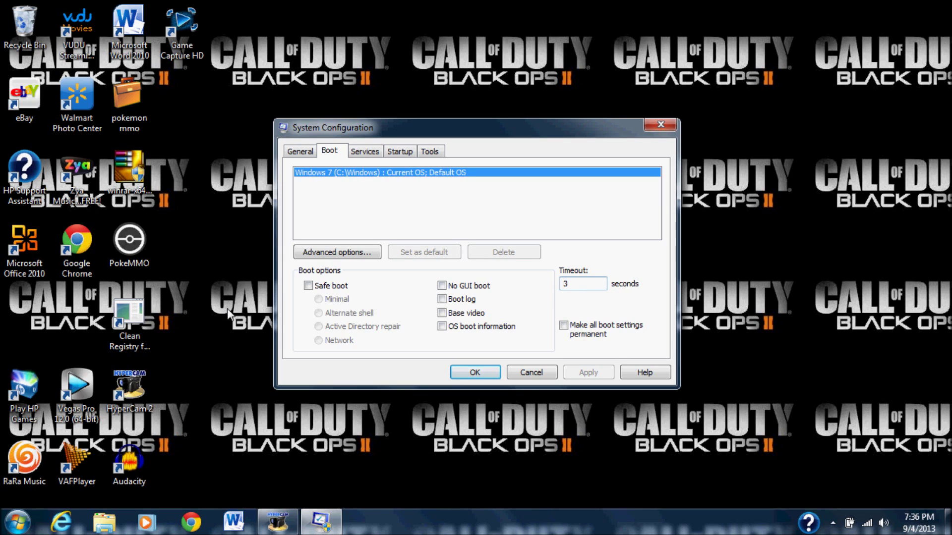
Step: In Boot Advanced Options, enable the processor limit and set it to 2 processors
{"action": "left_click", "coordinate": [339, 253]}
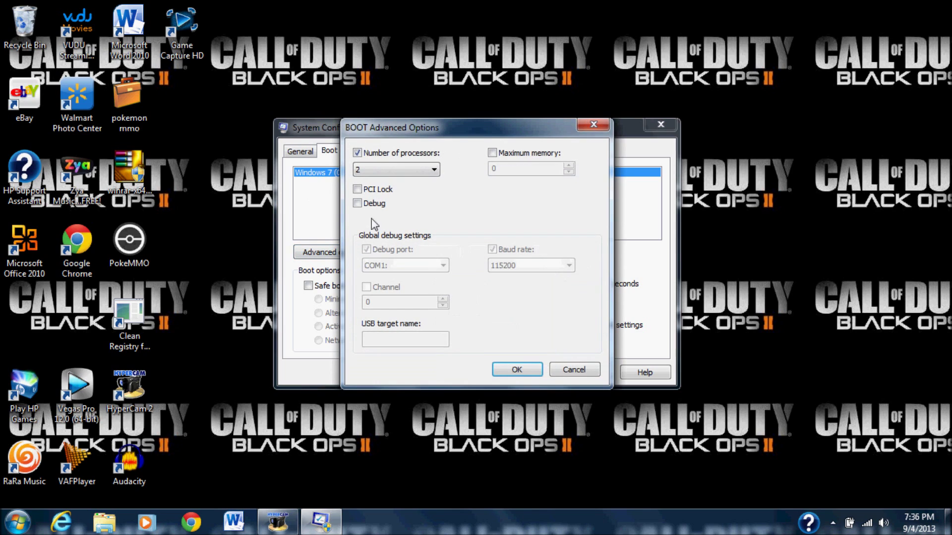
{"action": "double_click", "coordinate": [357, 153]}
{"action": "left_click", "coordinate": [357, 154]}
{"action": "left_click", "coordinate": [357, 154]}
{"action": "left_click", "coordinate": [357, 154]}
{"action": "left_click", "coordinate": [357, 154]}
{"action": "left_click", "coordinate": [391, 169]}
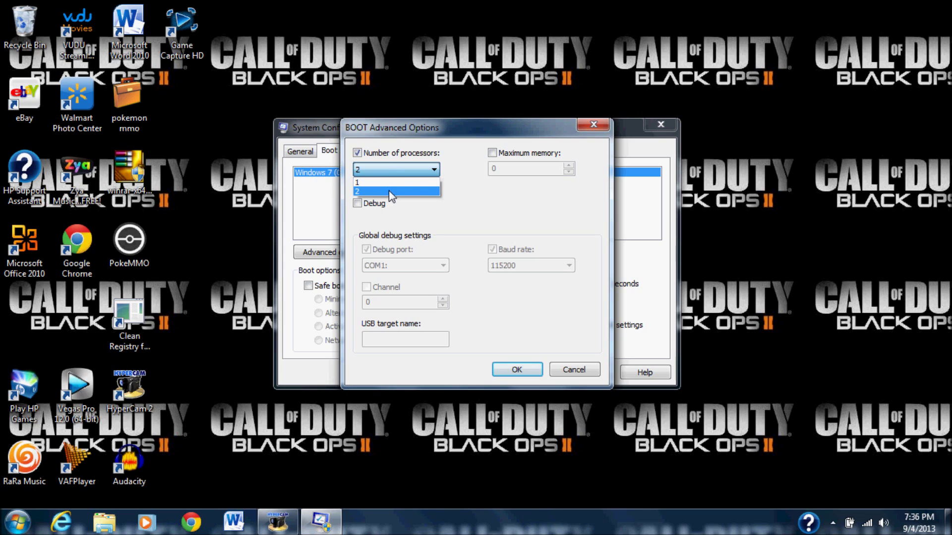
{"action": "left_click", "coordinate": [390, 193]}
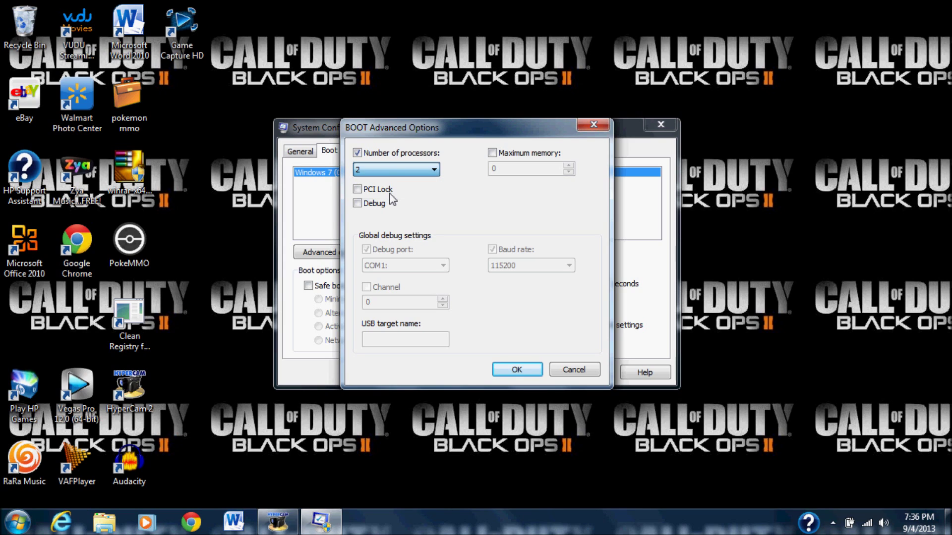
Step: Turn on the maximum memory limit, clear its 2040 value, confirm, and close System Configuration
{"action": "left_click", "coordinate": [498, 155]}
{"action": "left_click", "coordinate": [498, 156]}
{"action": "left_click", "coordinate": [498, 156]}
{"action": "left_click", "coordinate": [568, 172]}
{"action": "left_click", "coordinate": [569, 172]}
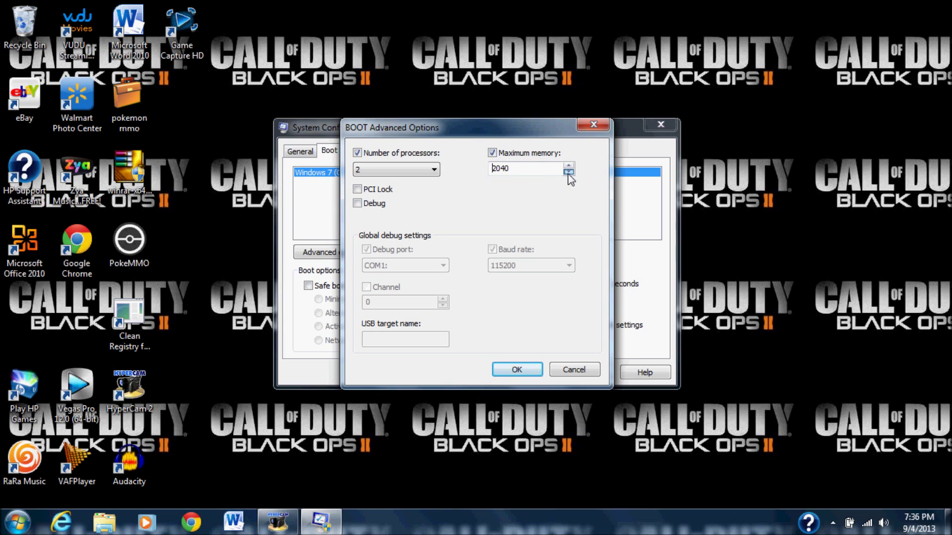
{"action": "double_click", "coordinate": [552, 170]}
{"action": "key", "text": "BackSpace"}
{"action": "left_click", "coordinate": [592, 124]}
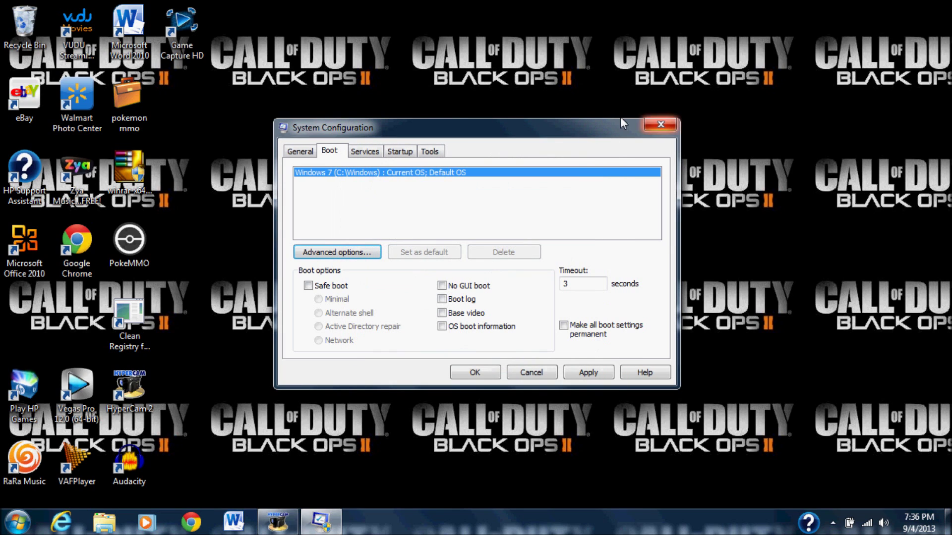
{"action": "left_click", "coordinate": [660, 125]}
Step: Open Computer's Properties from the Start menu and go to Advanced system settings
{"action": "left_click", "coordinate": [17, 522]}
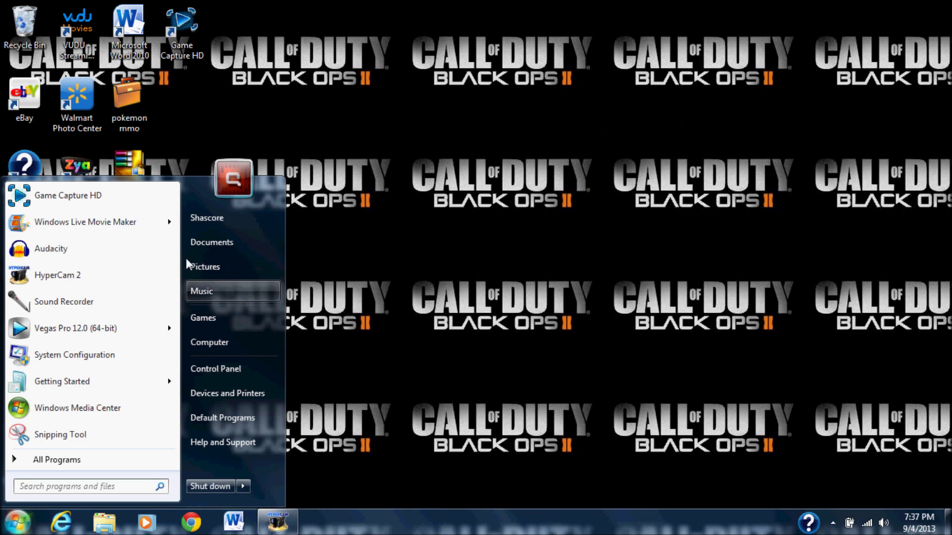
{"action": "right_click", "coordinate": [192, 336]}
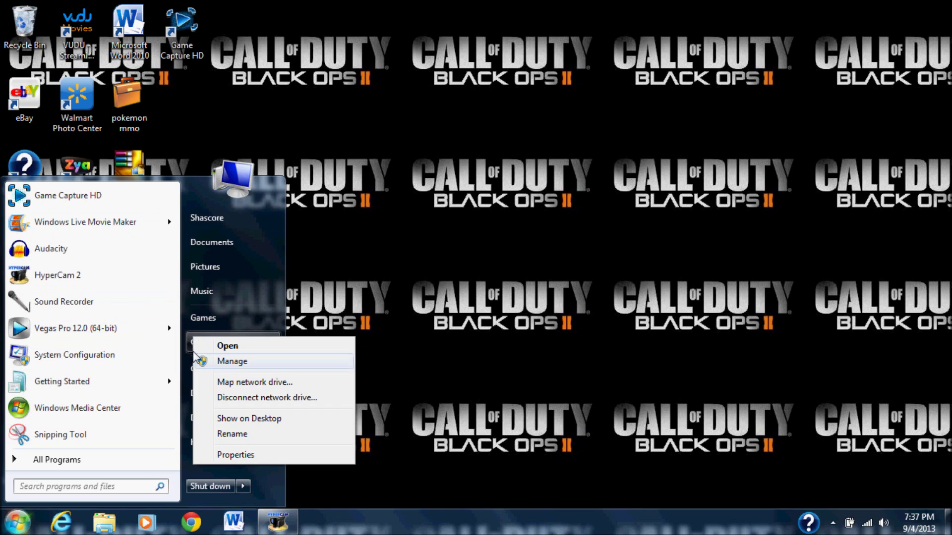
{"action": "left_click", "coordinate": [218, 455]}
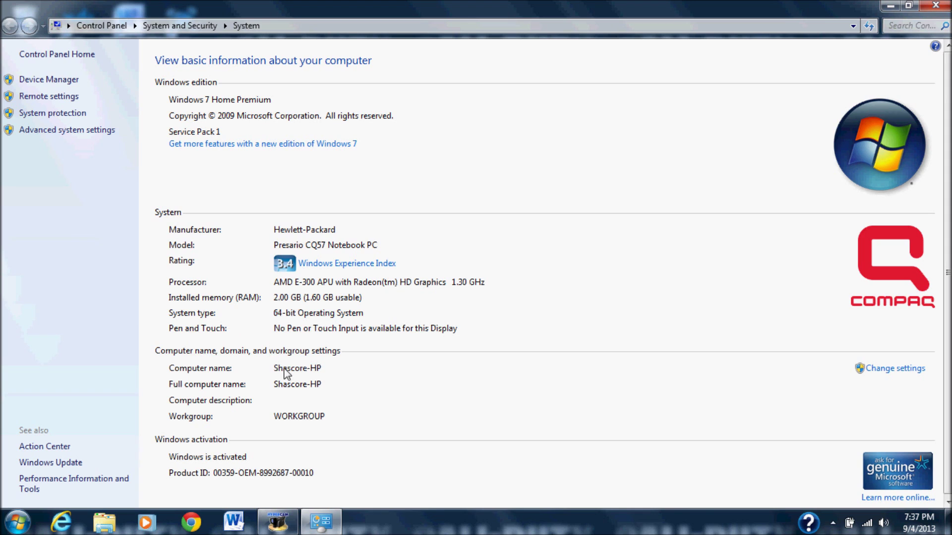
{"action": "left_click", "coordinate": [31, 130]}
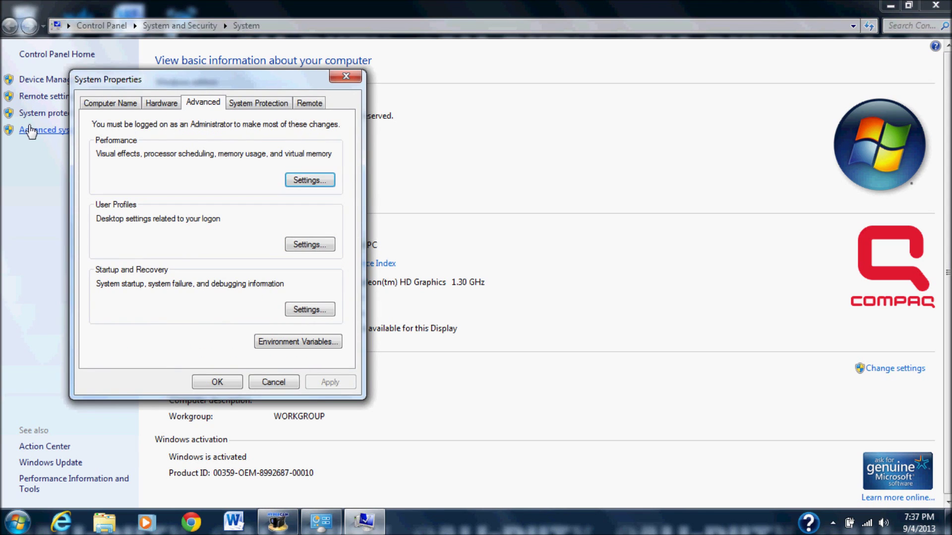
Step: Choose Adjust for best performance in Performance Options, turning off all visual effects
{"action": "left_click", "coordinate": [164, 103]}
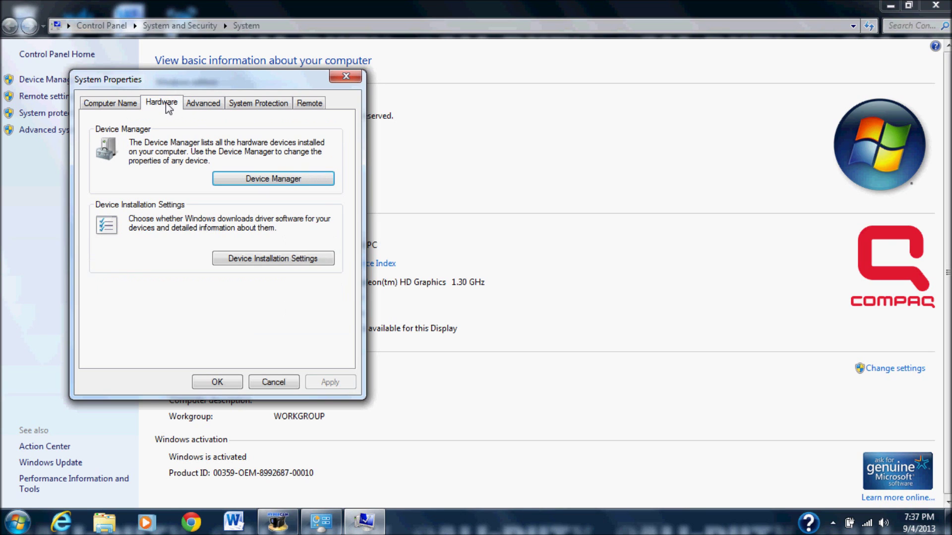
{"action": "left_click", "coordinate": [112, 101]}
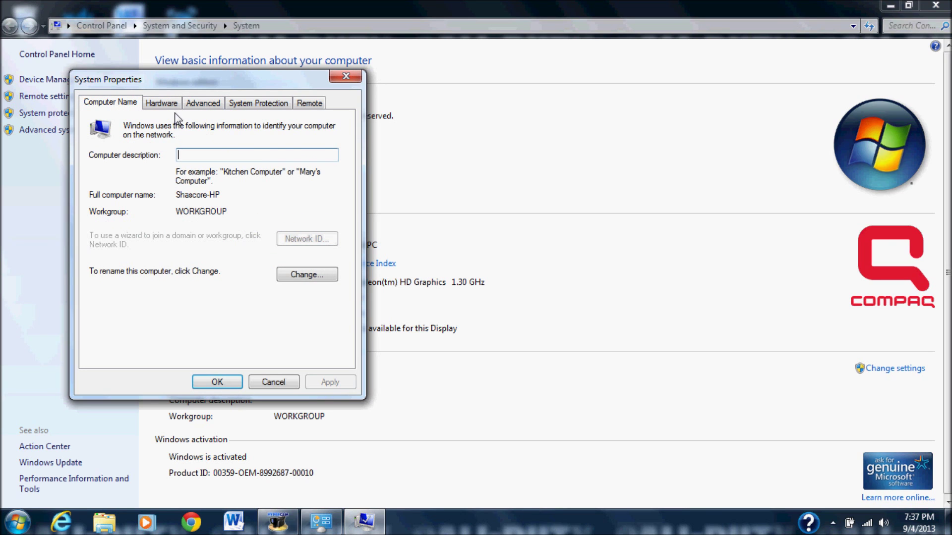
{"action": "left_click", "coordinate": [204, 105]}
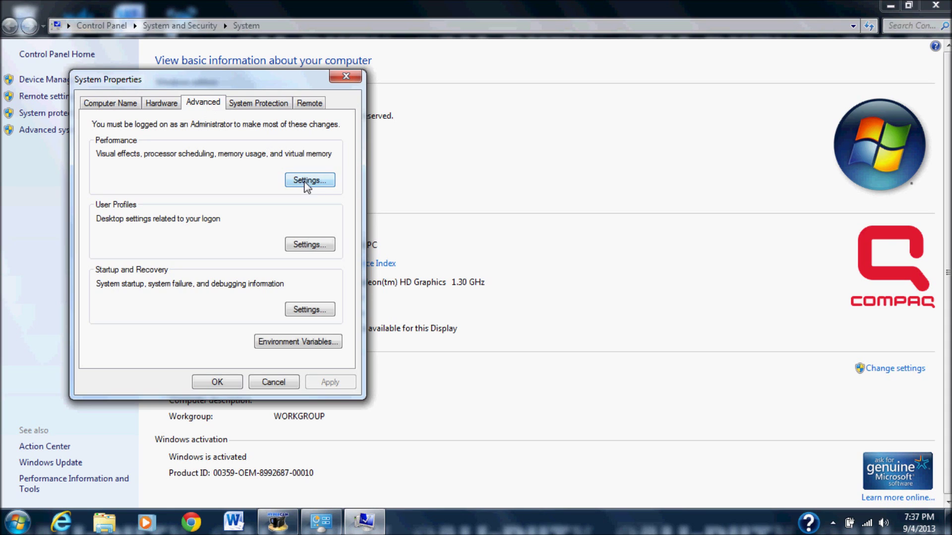
{"action": "left_click", "coordinate": [307, 180]}
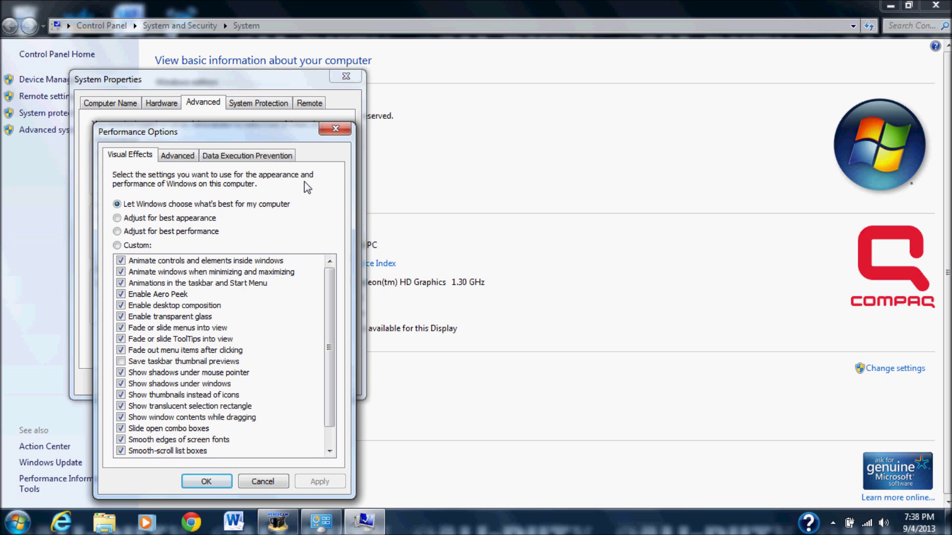
{"action": "left_click", "coordinate": [118, 231]}
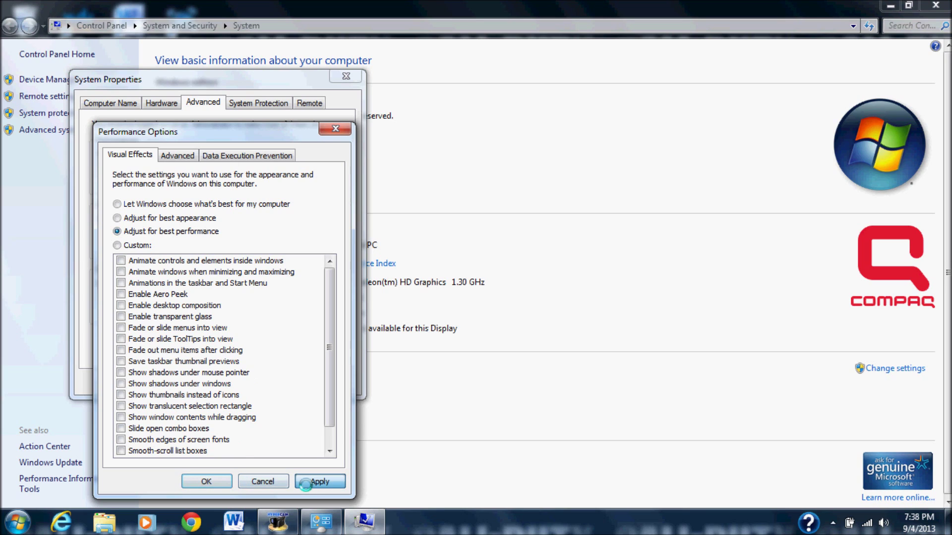